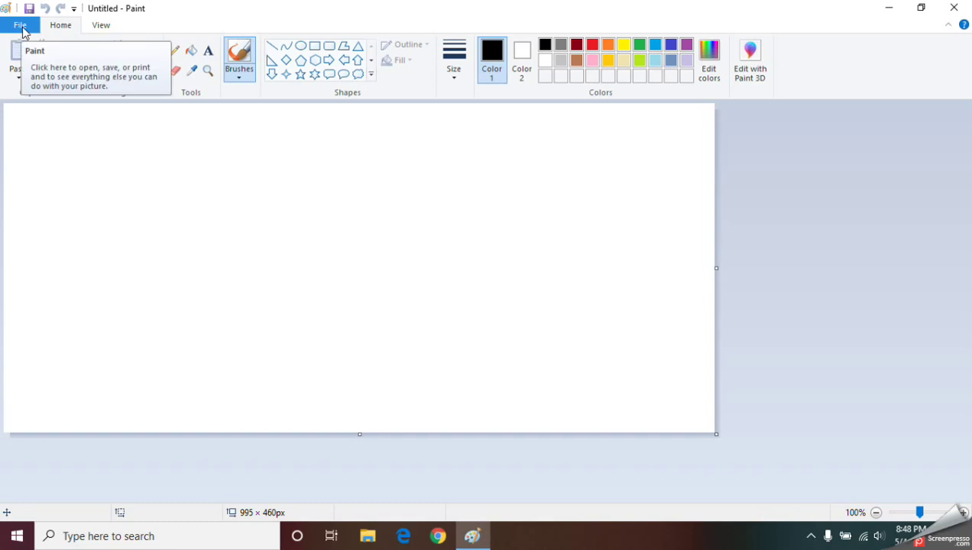
- Browse the View and File menus without changing anything, returning to the Home tools
left_click(100, 27)
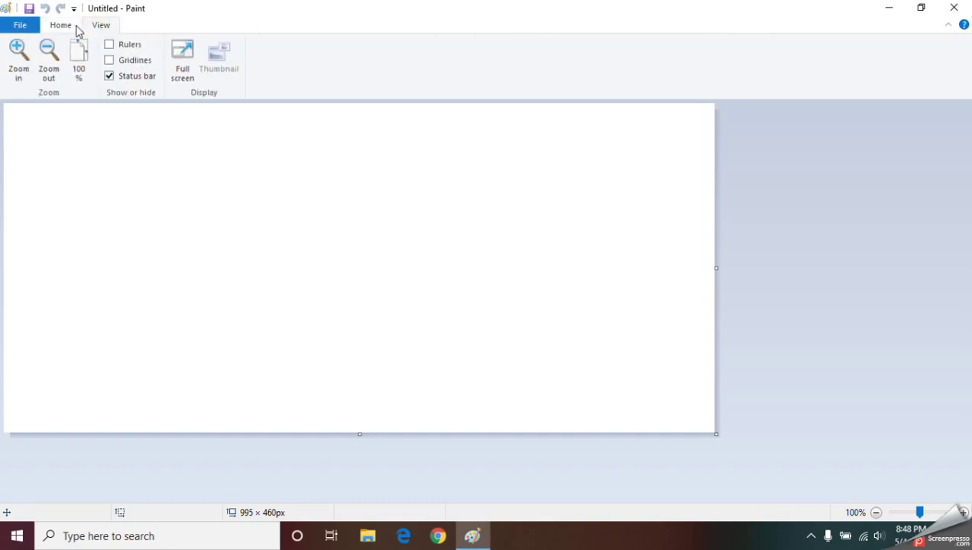
left_click(74, 29)
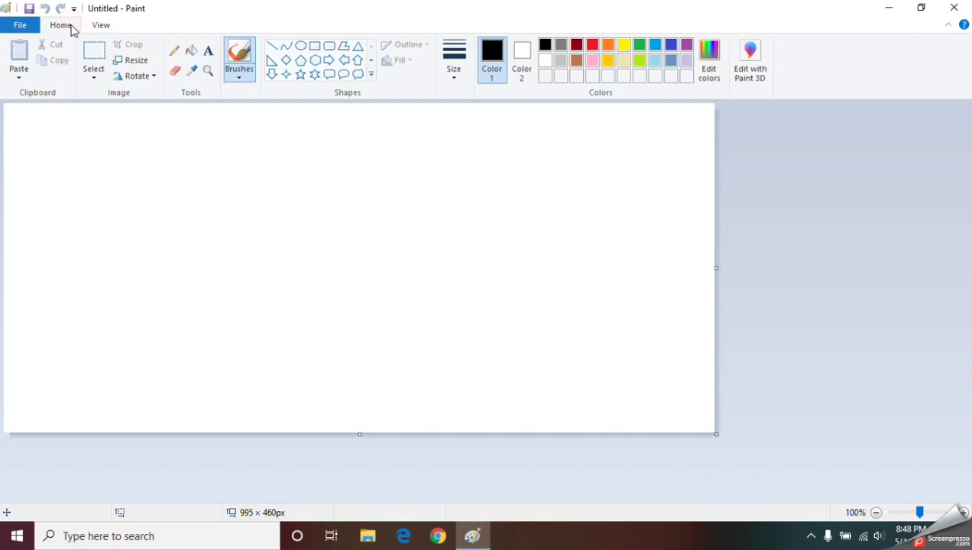
left_click(23, 26)
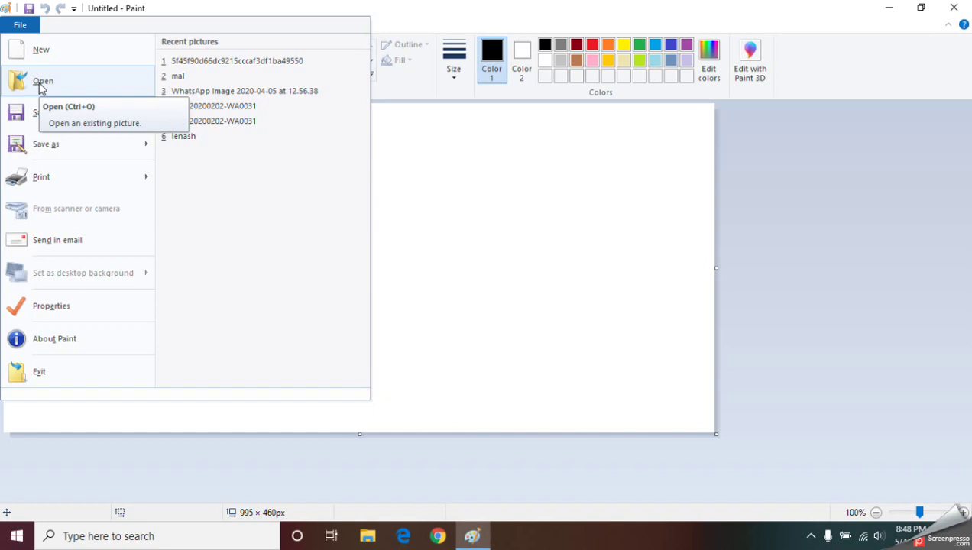
mouse_move(42, 153)
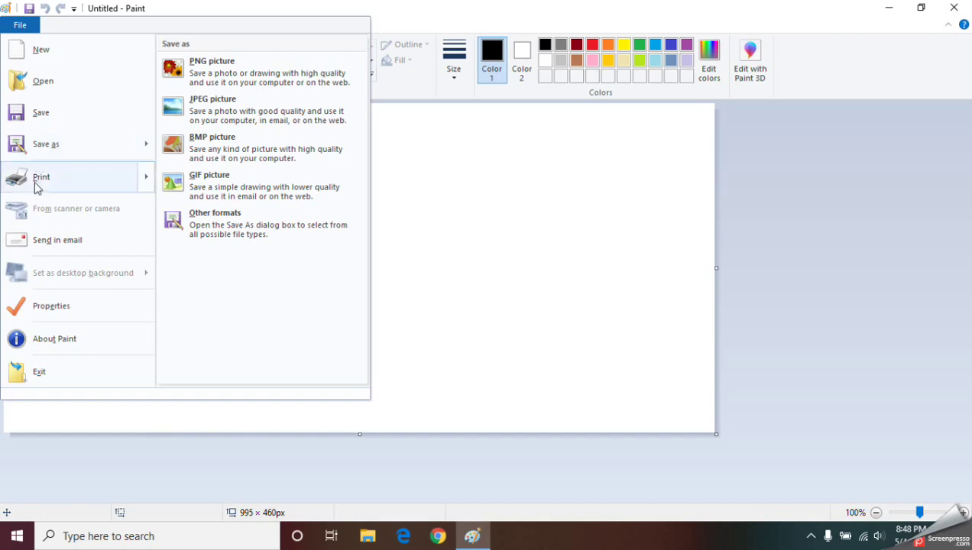
mouse_move(34, 187)
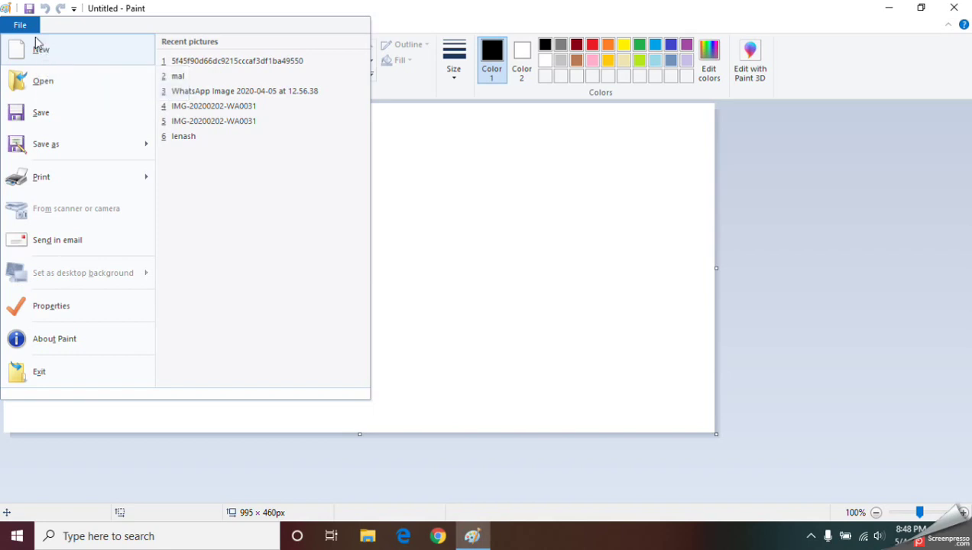
left_click(32, 28)
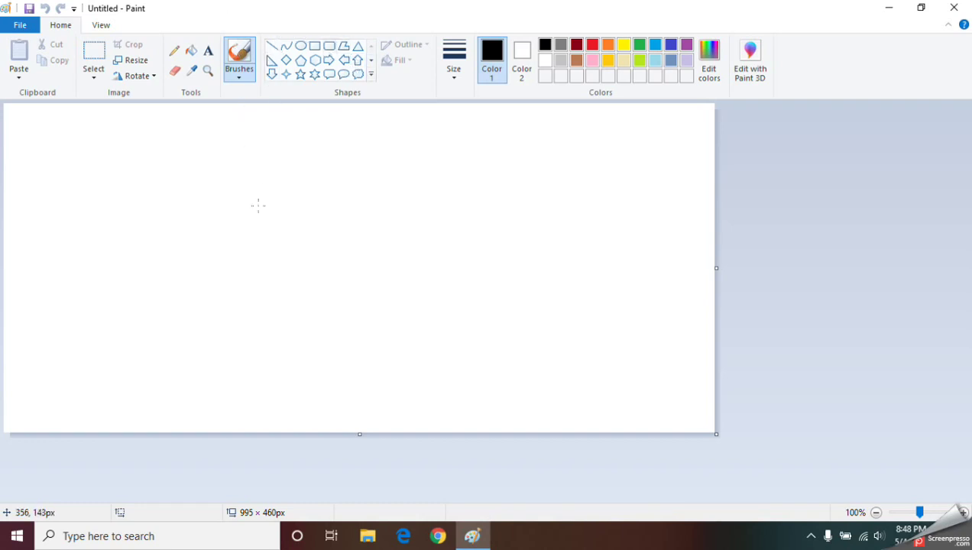
left_click(101, 26)
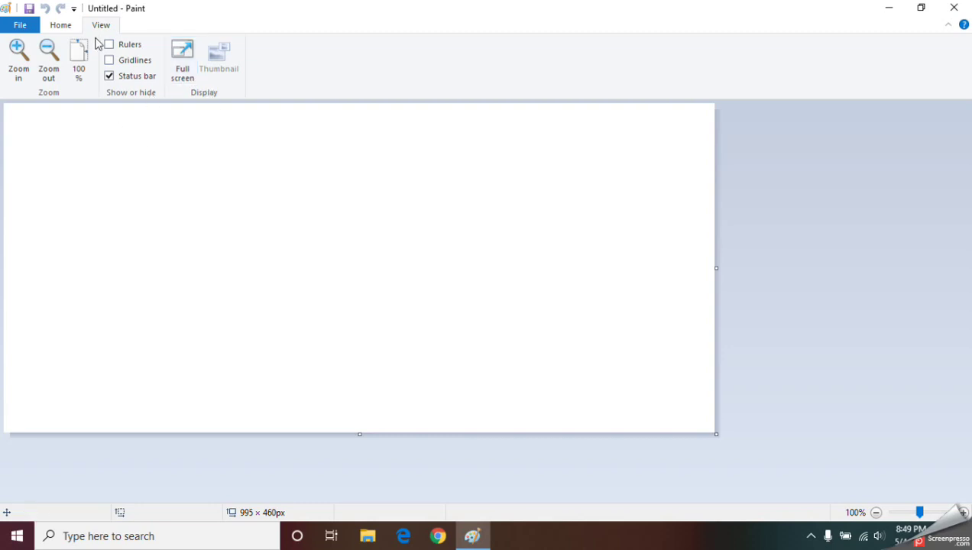
left_click(67, 26)
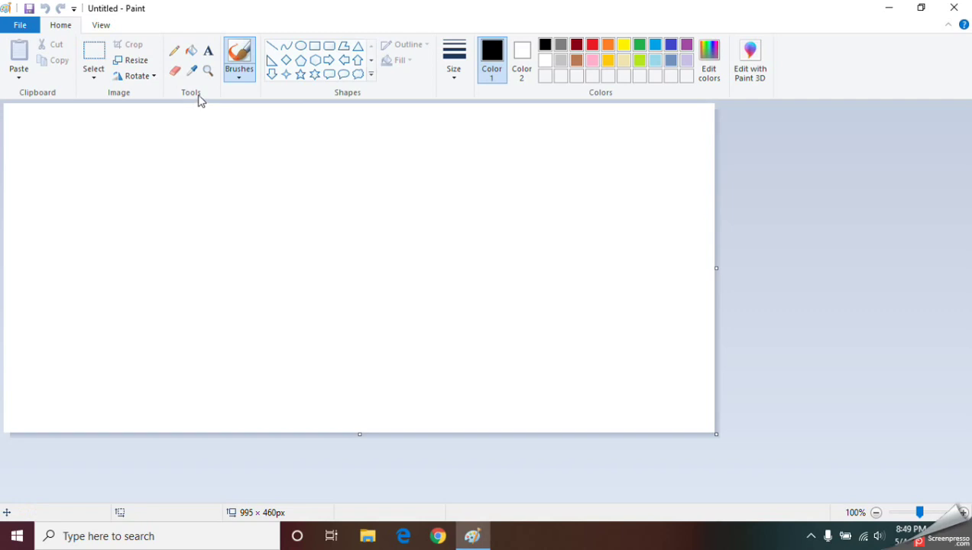
- Draw a freehand Pencil circle on the left and fill its inside with pink
left_click(174, 51)
mouse_move(172, 185)
left_mouse_down()
mouse_move(97, 198)
mouse_move(83, 239)
mouse_move(114, 293)
mouse_move(176, 312)
mouse_move(213, 299)
mouse_move(235, 255)
mouse_move(223, 217)
mouse_move(174, 179)
left_mouse_up()
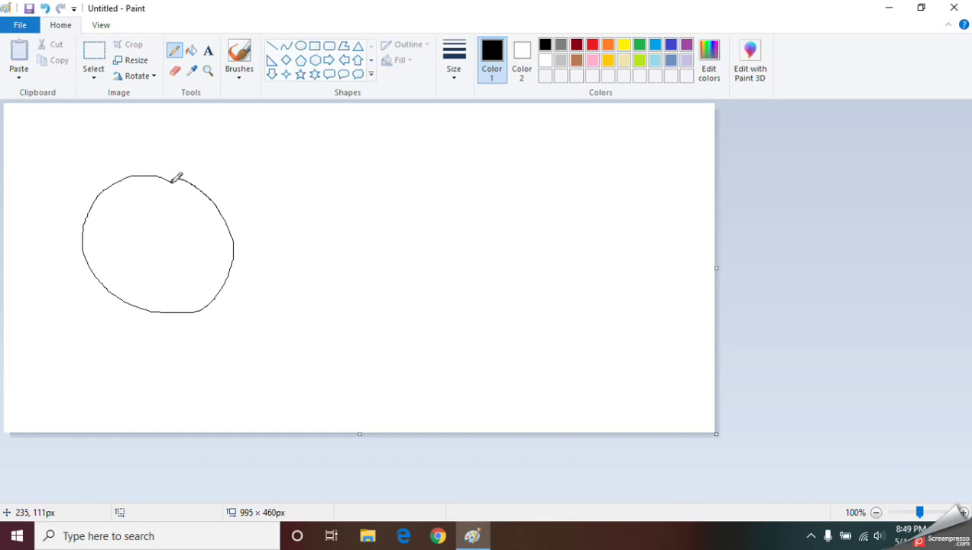
left_click(192, 56)
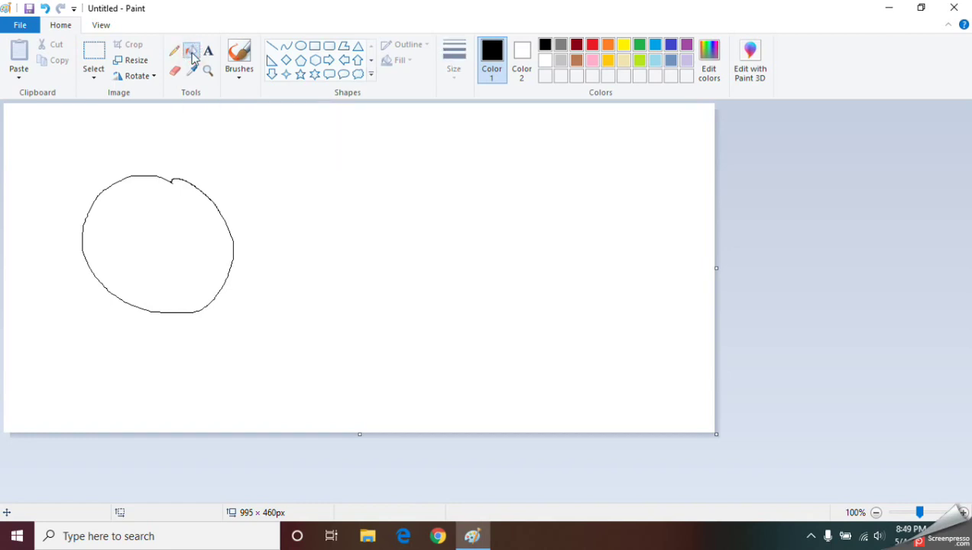
left_click(593, 61)
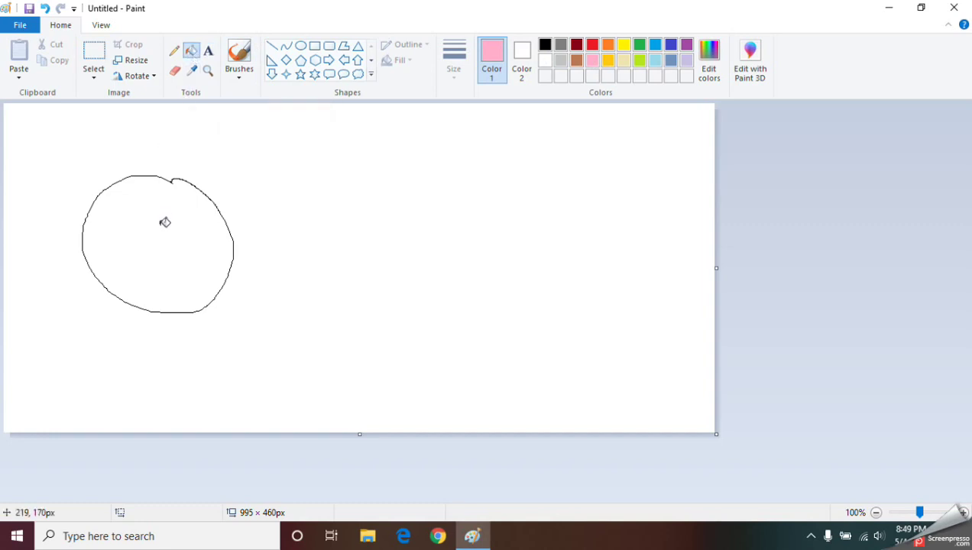
left_click(191, 54)
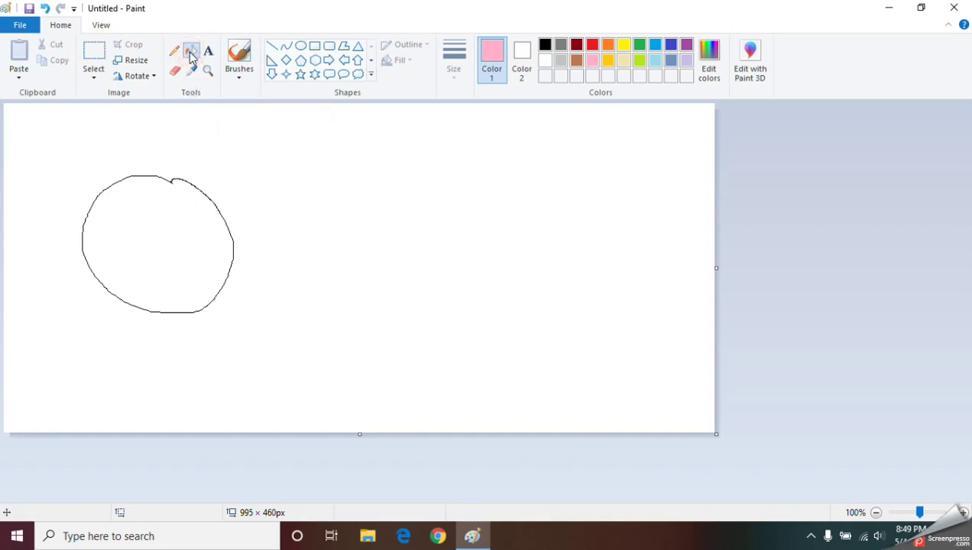
left_click(175, 234)
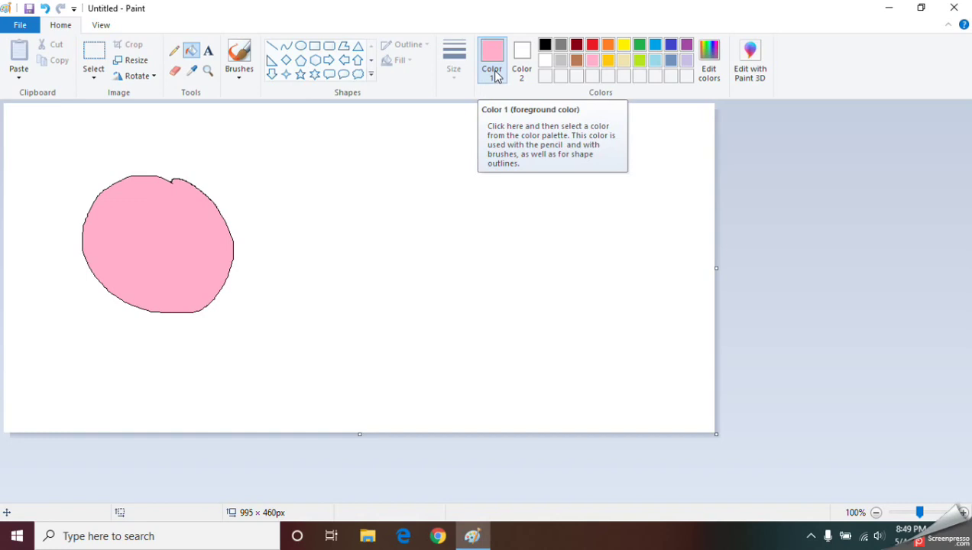
left_click(191, 55)
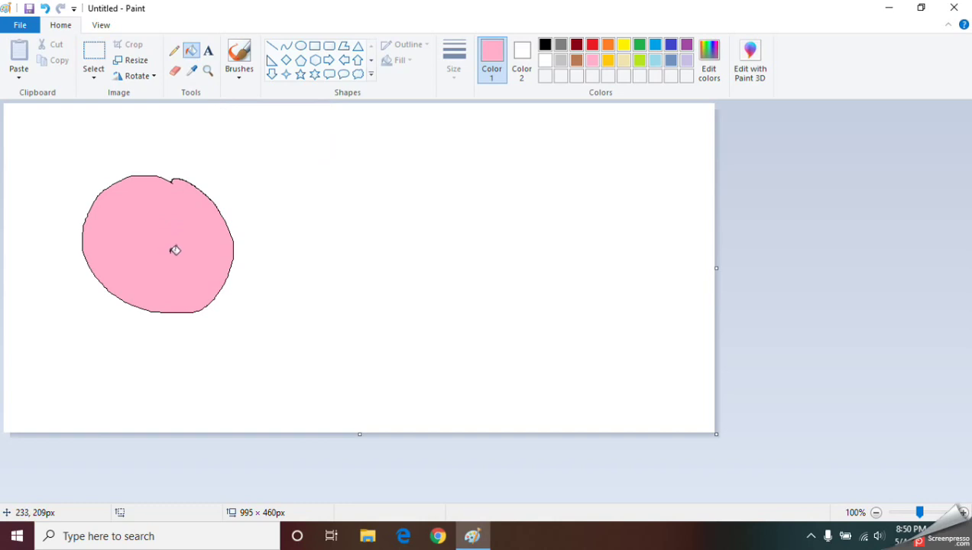
- Add a text box reading 'The Ball' and make it bold at size 36
left_click(211, 55)
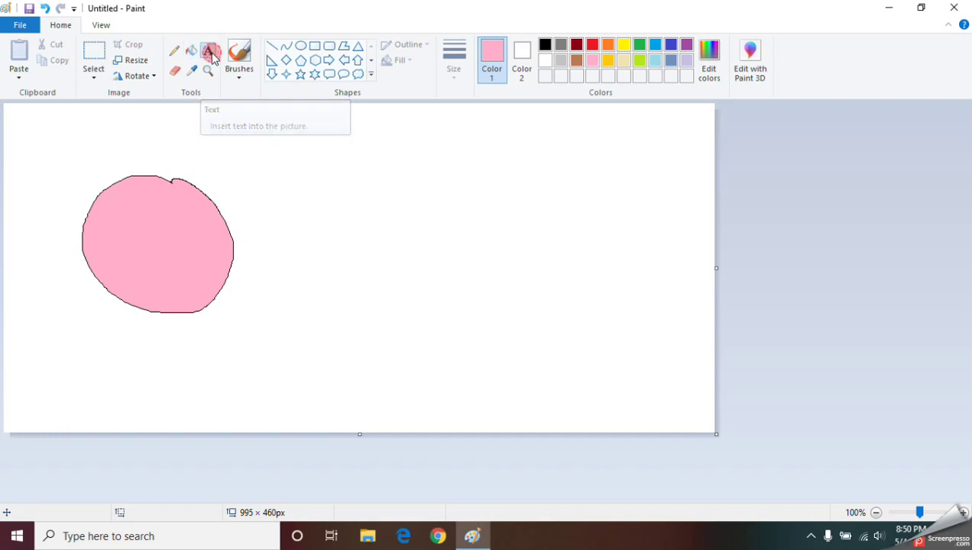
left_click_drag(260, 156, 493, 241)
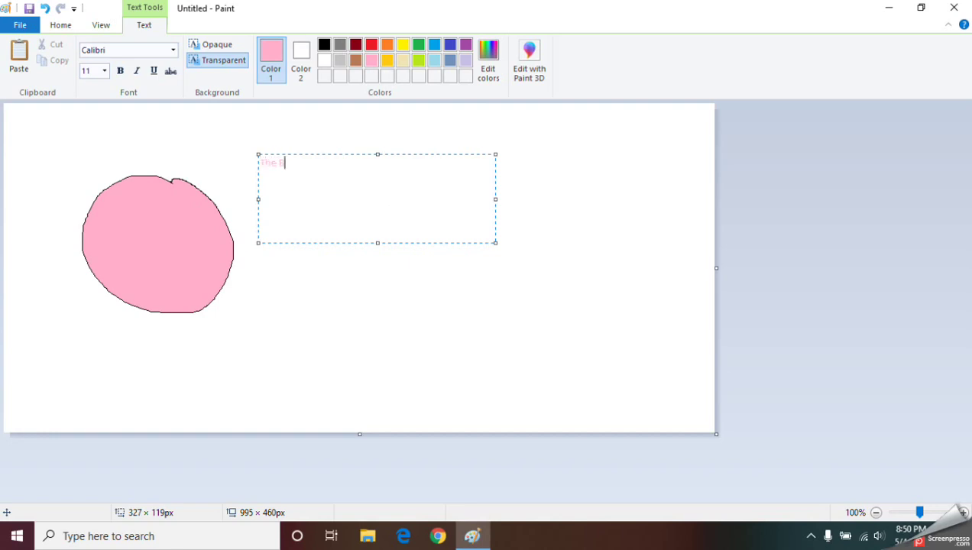
left_click_drag(304, 163, 260, 162)
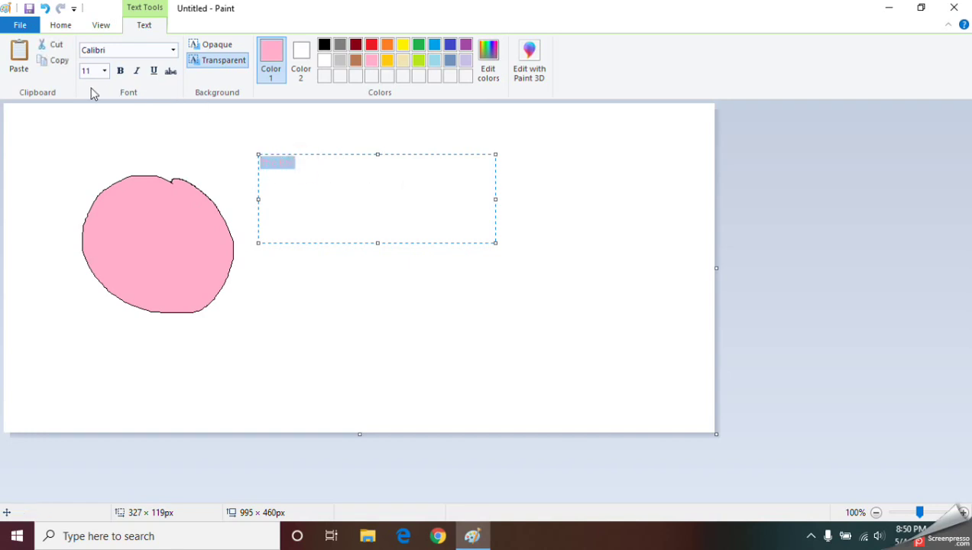
left_click(120, 70)
left_click(104, 70)
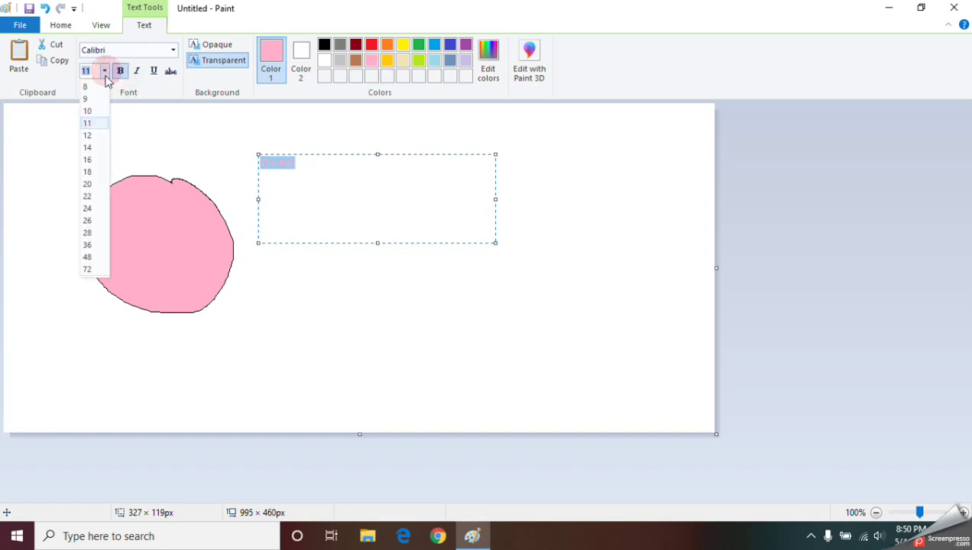
left_click(87, 184)
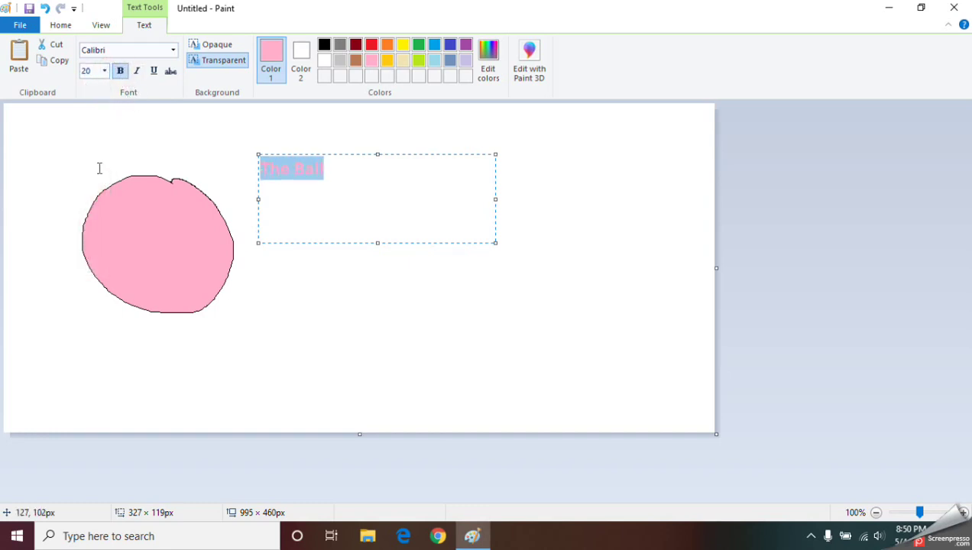
left_click(105, 71)
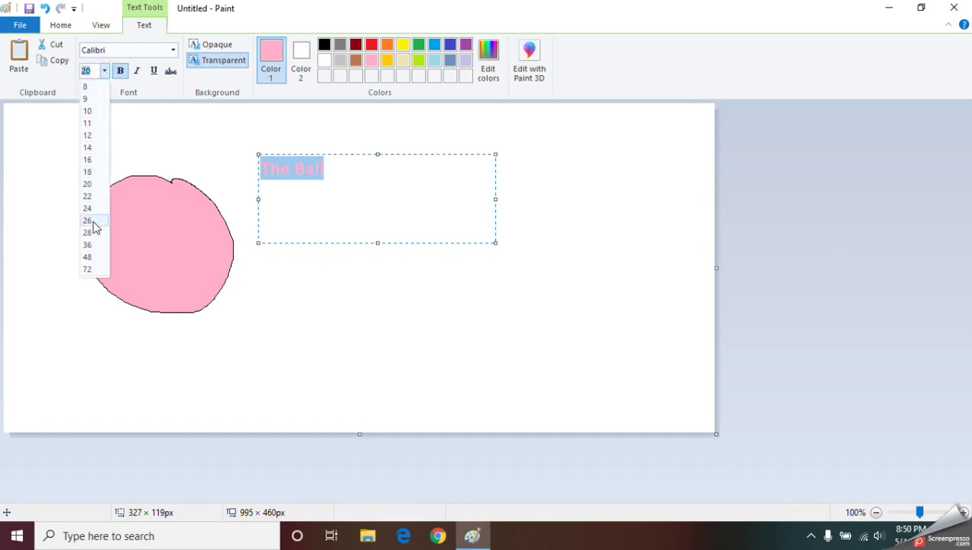
left_click(92, 244)
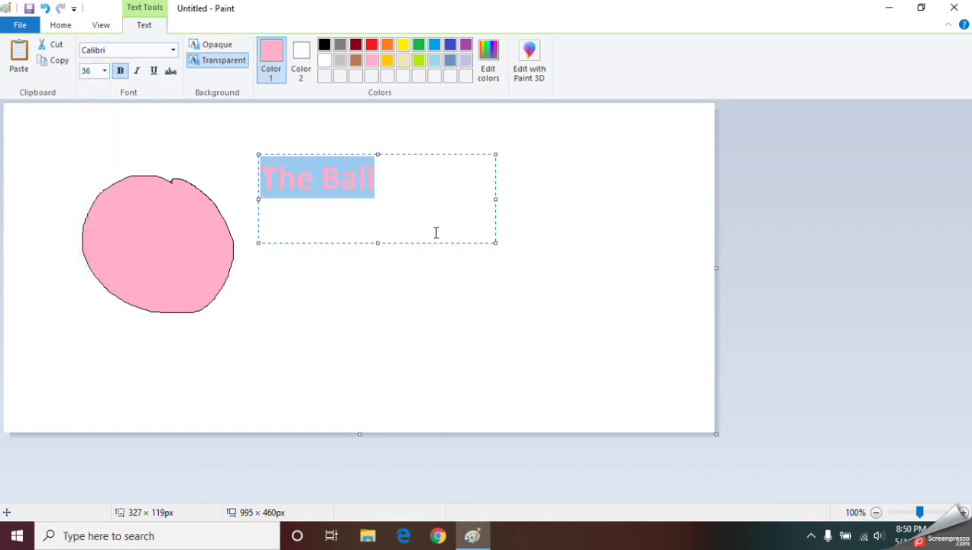
- Narrow the title box, colour the text red, and place it just above the ball
left_click_drag(495, 199, 386, 199)
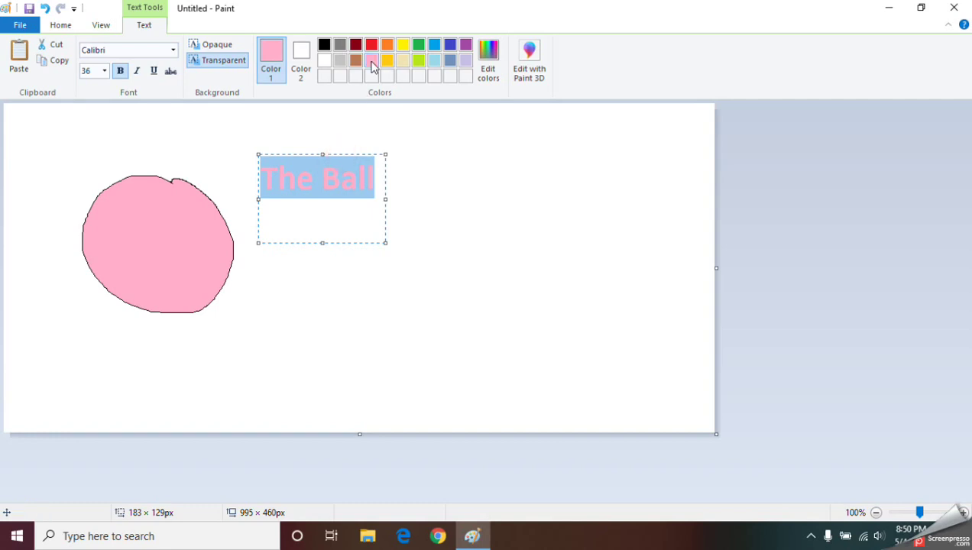
left_click(373, 46)
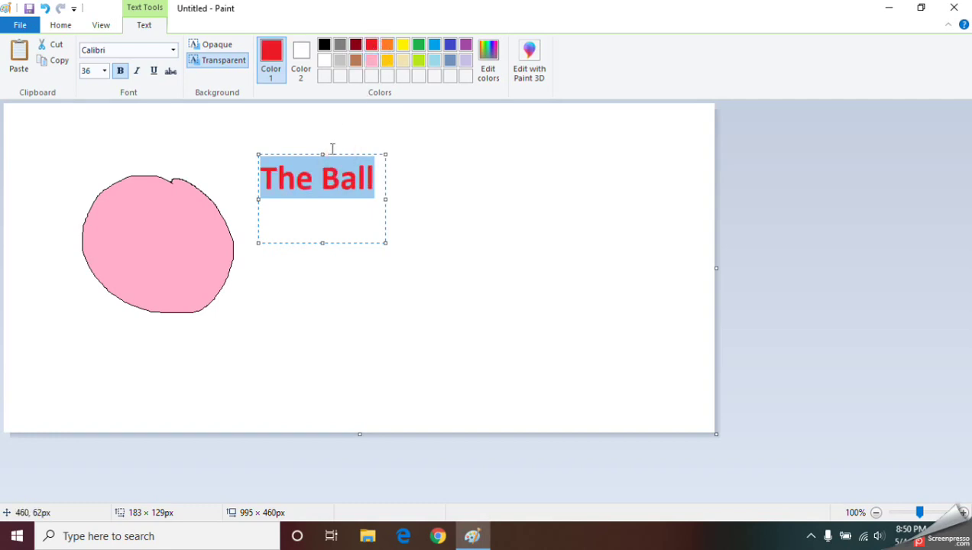
left_click_drag(344, 155, 239, 117)
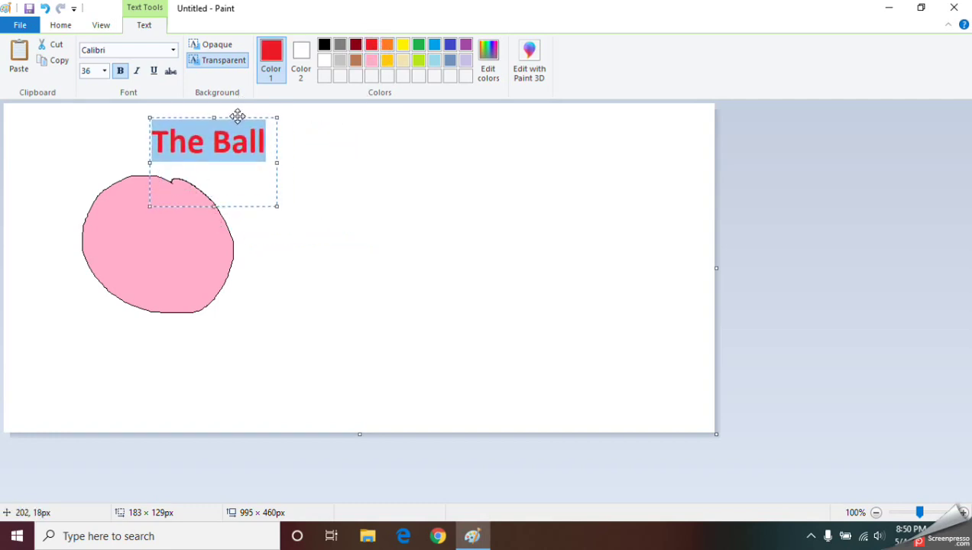
left_click(361, 201)
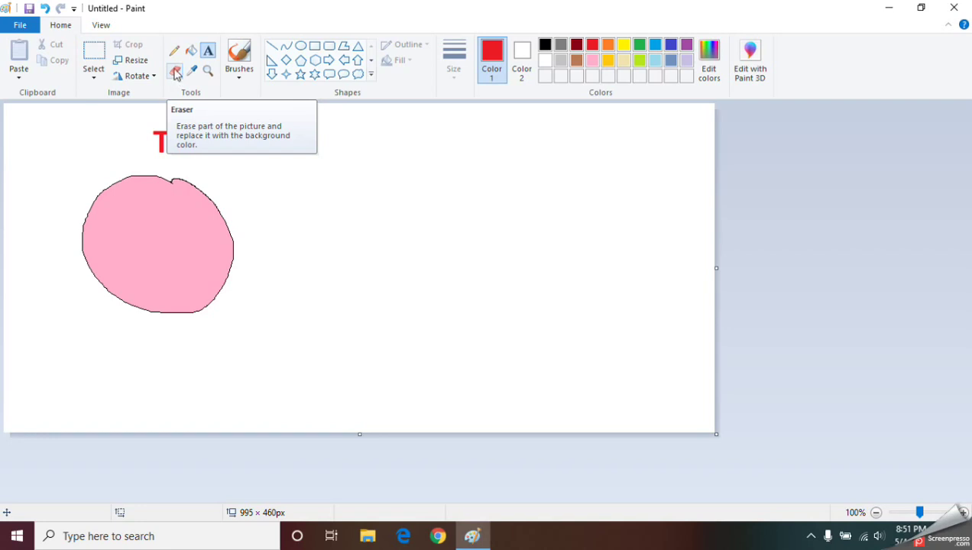
- Erase a white streak through the pink ball, then sample red from the title and pink from the ball
left_click(175, 72)
mouse_move(138, 193)
left_mouse_down()
mouse_move(140, 272)
mouse_move(178, 208)
mouse_move(183, 274)
mouse_move(159, 245)
mouse_move(111, 220)
mouse_move(175, 215)
mouse_move(132, 254)
mouse_move(162, 222)
mouse_move(144, 264)
mouse_move(174, 227)
mouse_move(146, 259)
mouse_move(143, 223)
mouse_move(145, 252)
mouse_move(159, 226)
mouse_move(168, 264)
mouse_move(166, 236)
mouse_move(175, 257)
left_mouse_up()
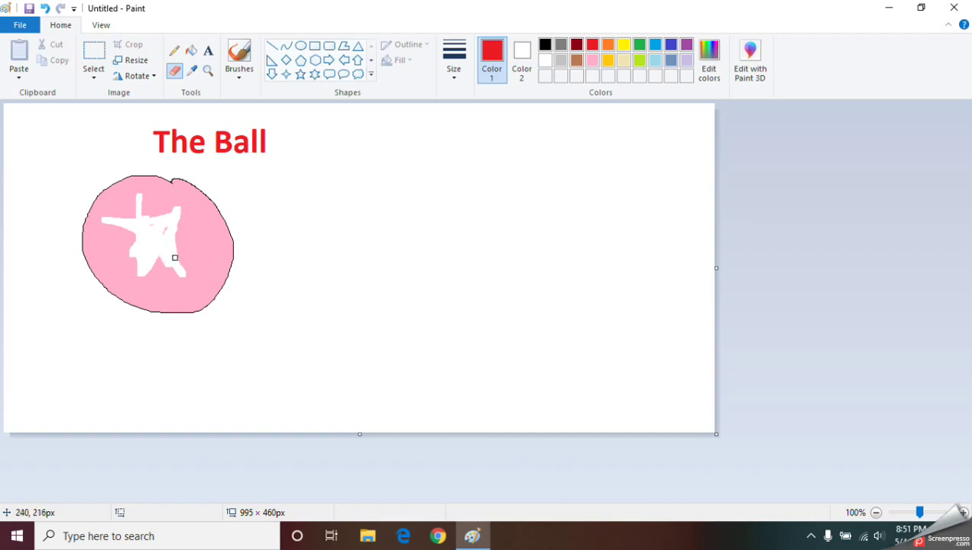
left_click(193, 72)
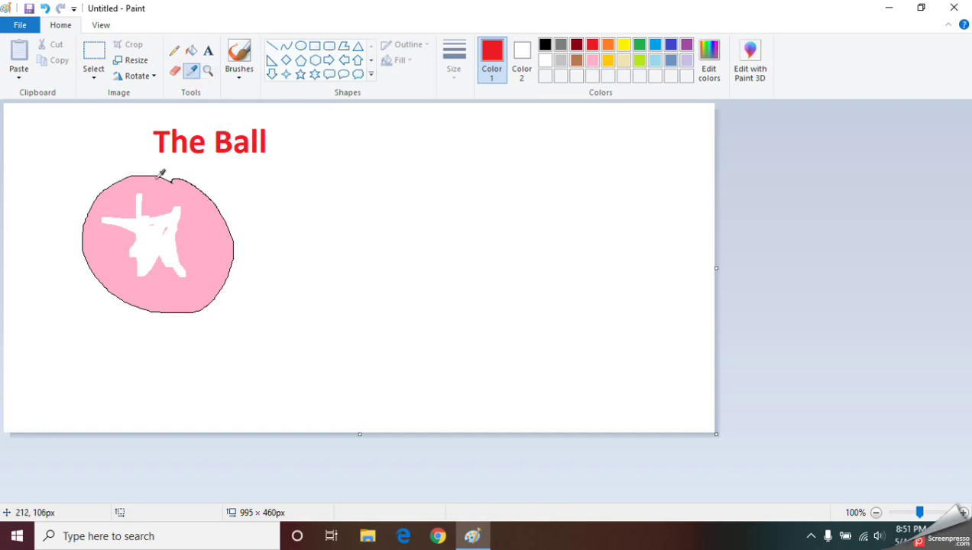
left_click(219, 145)
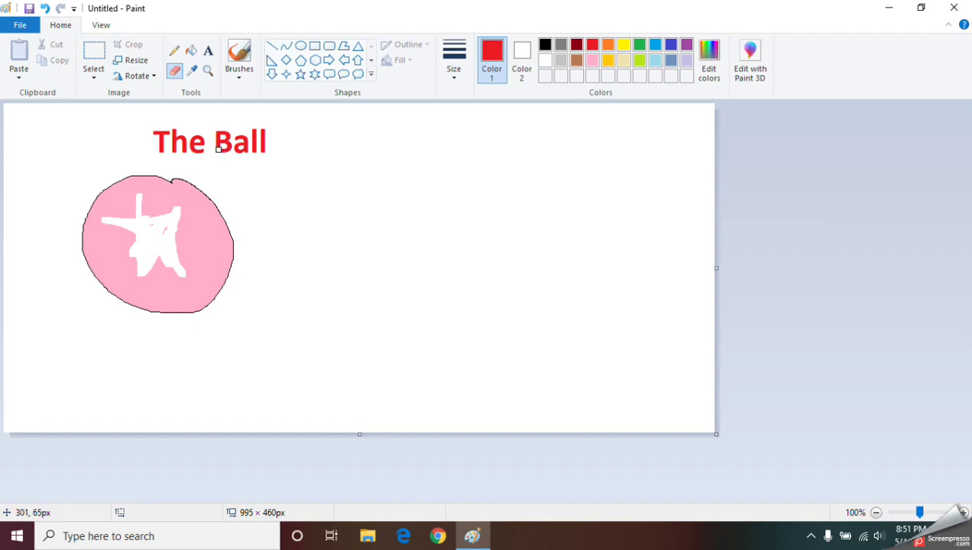
left_click(194, 72)
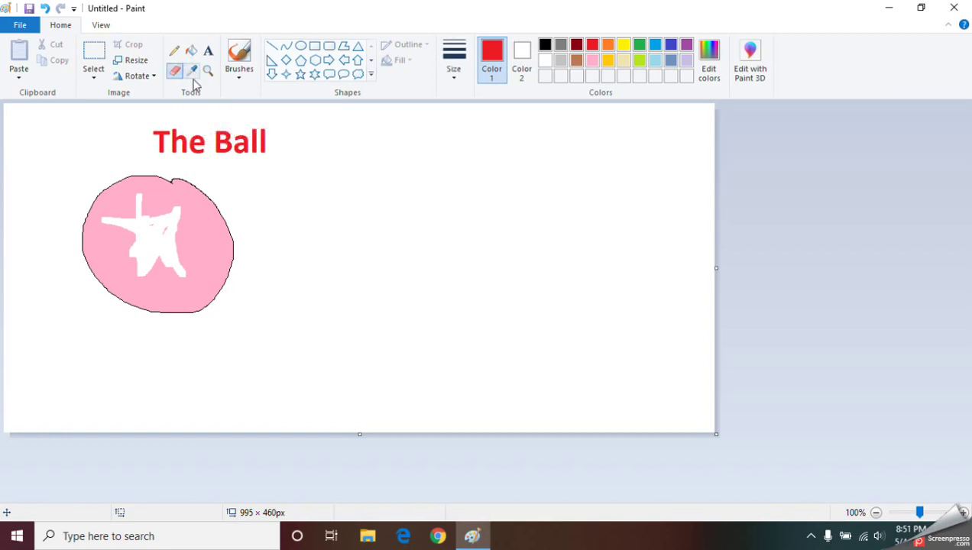
left_click(201, 216)
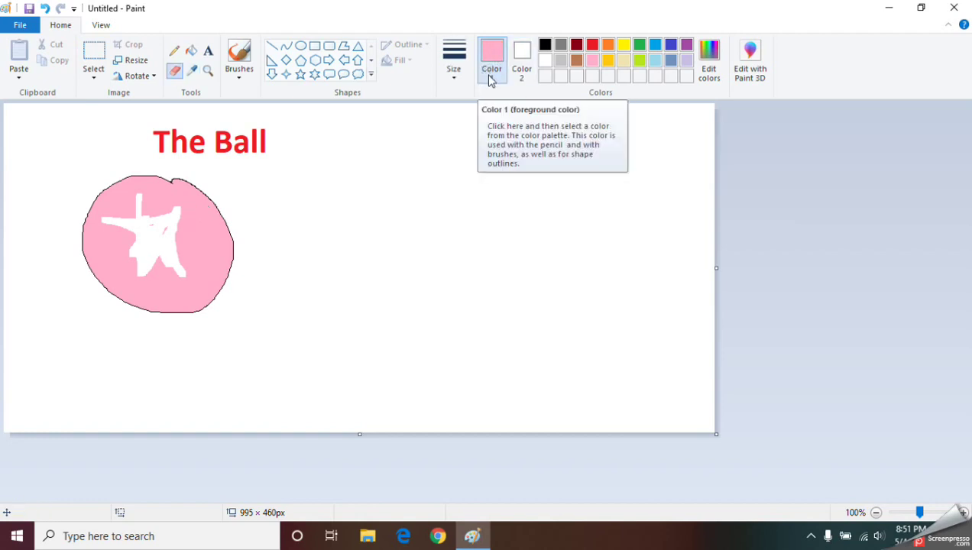
- Zoom to 200% on the 'The Ball' title with the Magnifier
left_click(208, 72)
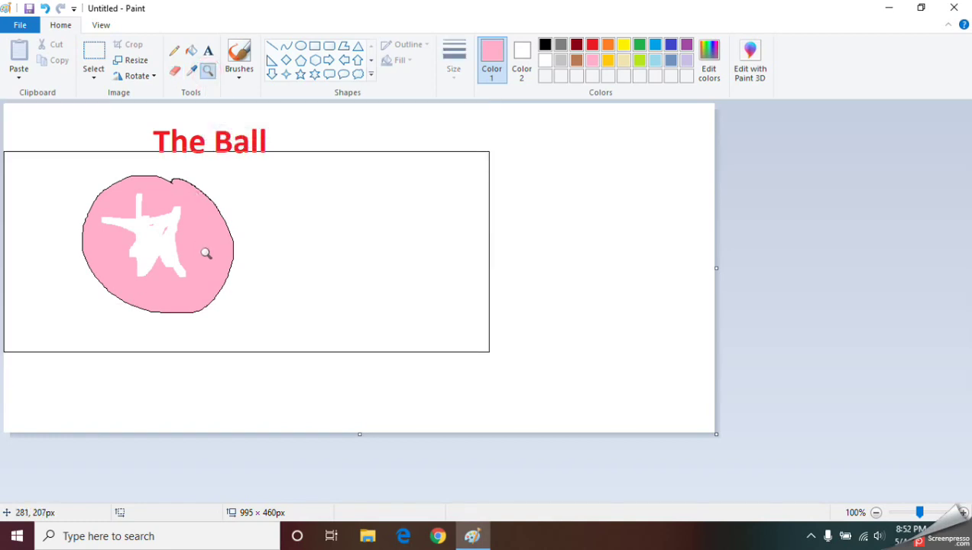
left_click(230, 150)
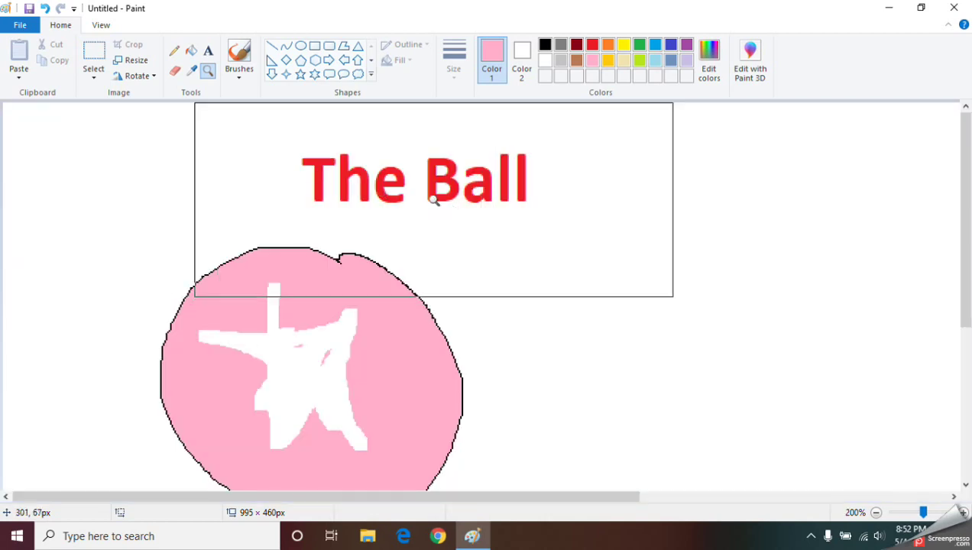